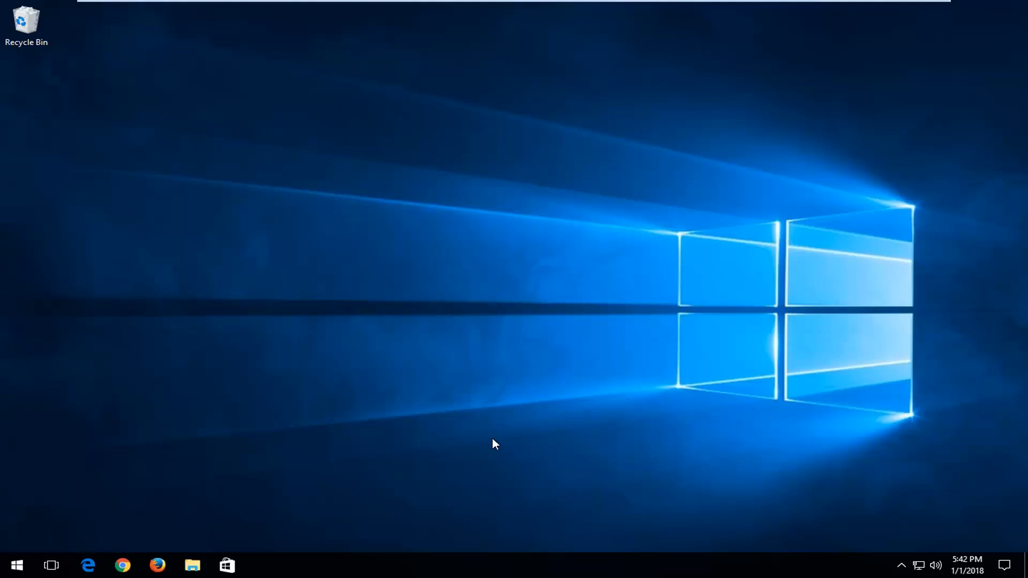
# View the greyed-out Night light page under System > Display, then close Settings.
pyautogui.click(17, 565)
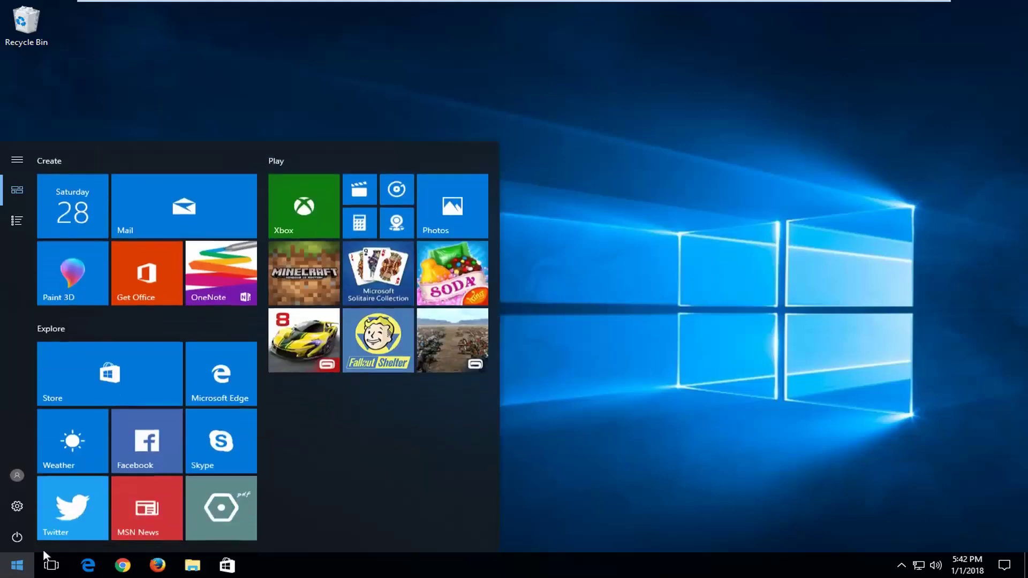
pyautogui.click(16, 507)
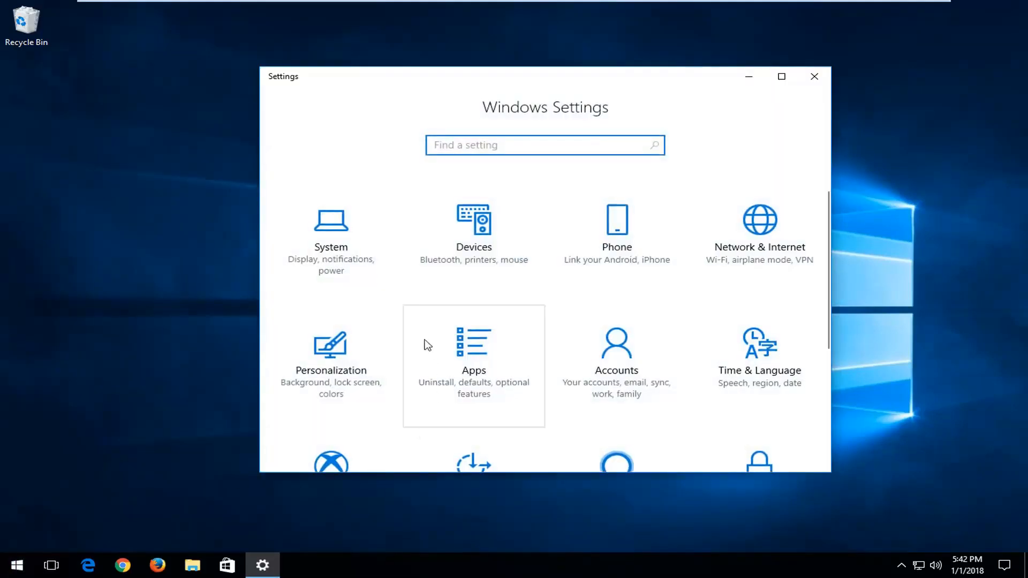
pyautogui.scroll(-2, 551, 300)
pyautogui.scroll(-2, 608, 293)
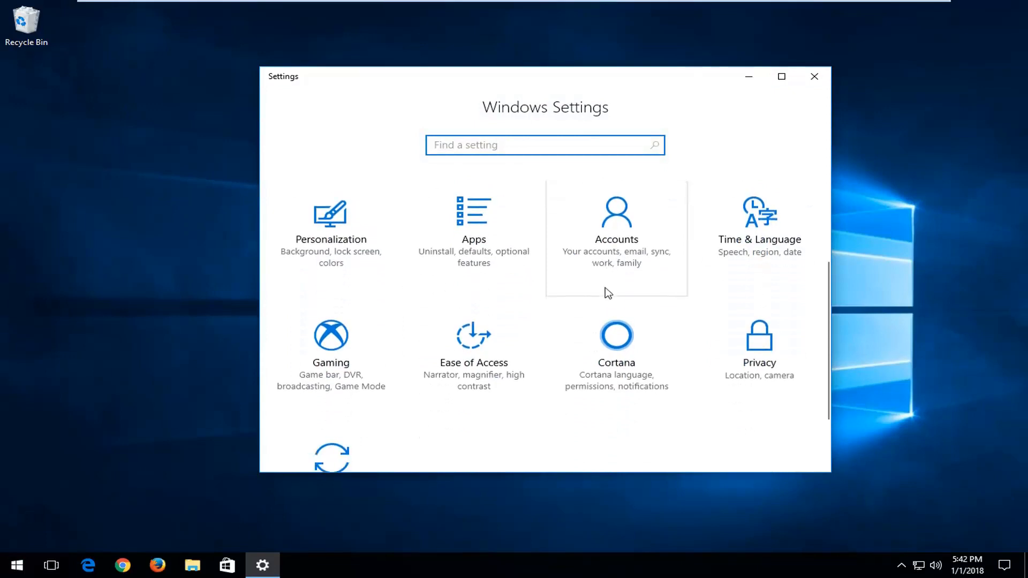
pyautogui.scroll(4, 608, 293)
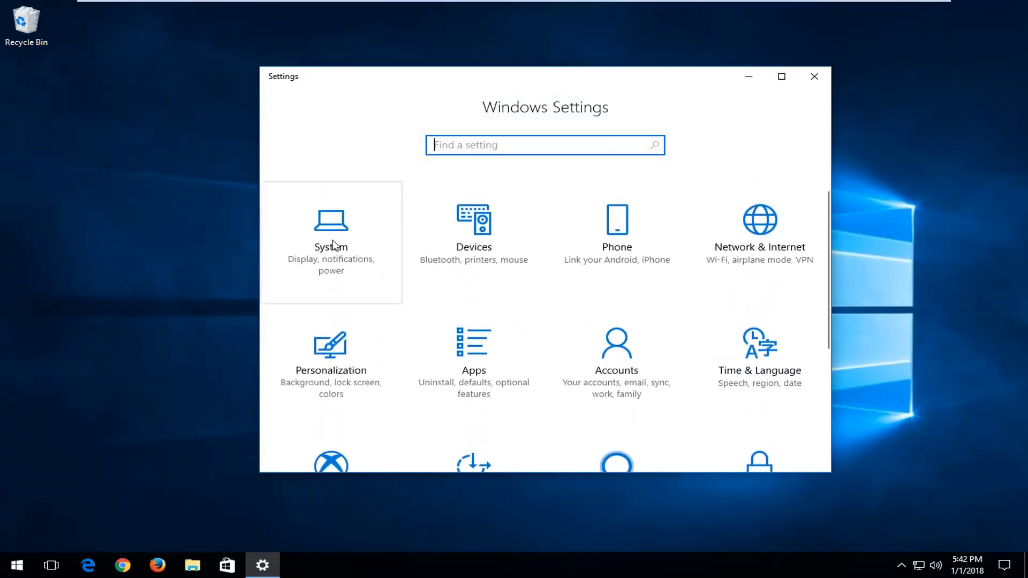
pyautogui.click(331, 250)
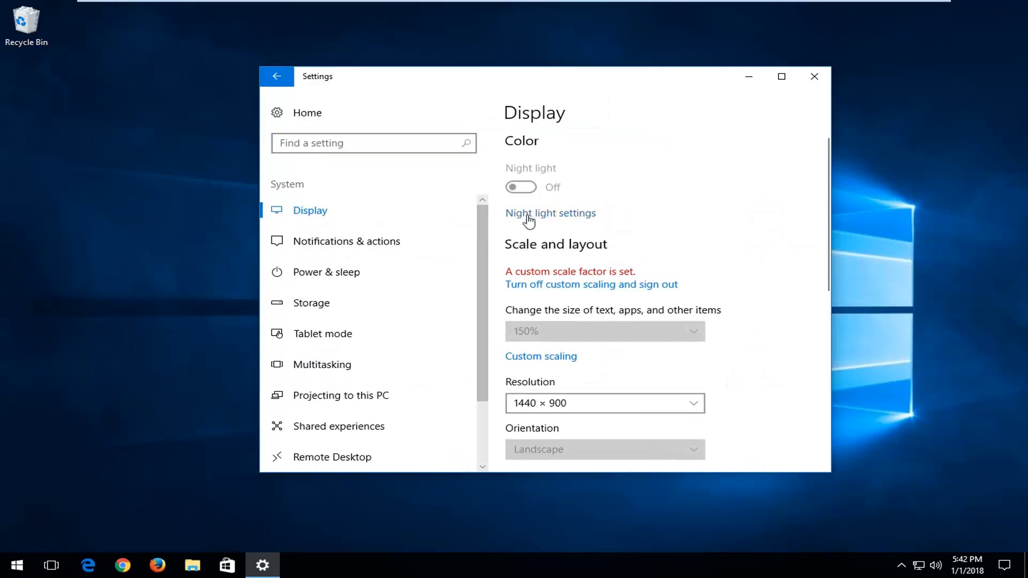
pyautogui.click(536, 217)
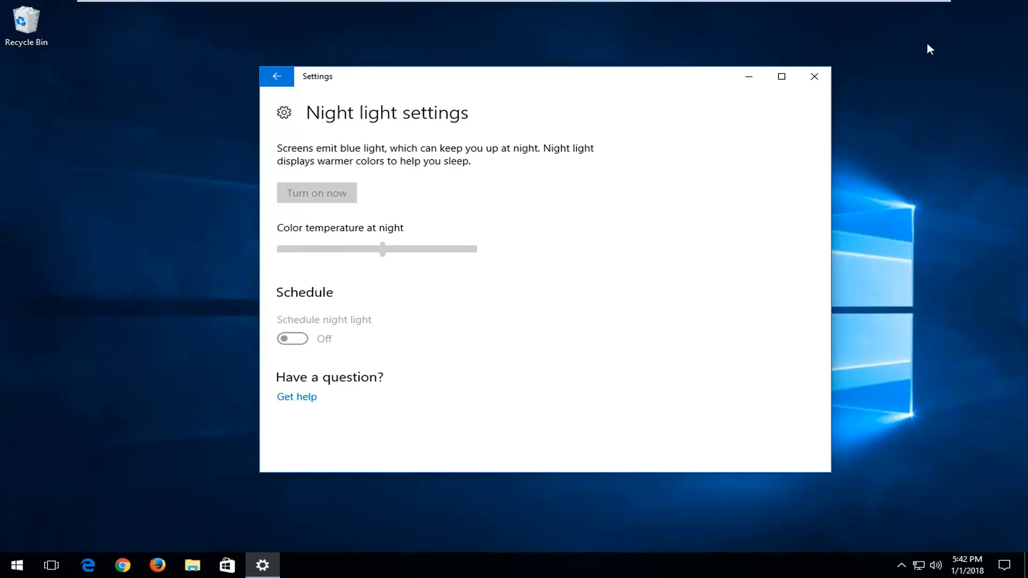
pyautogui.click(814, 76)
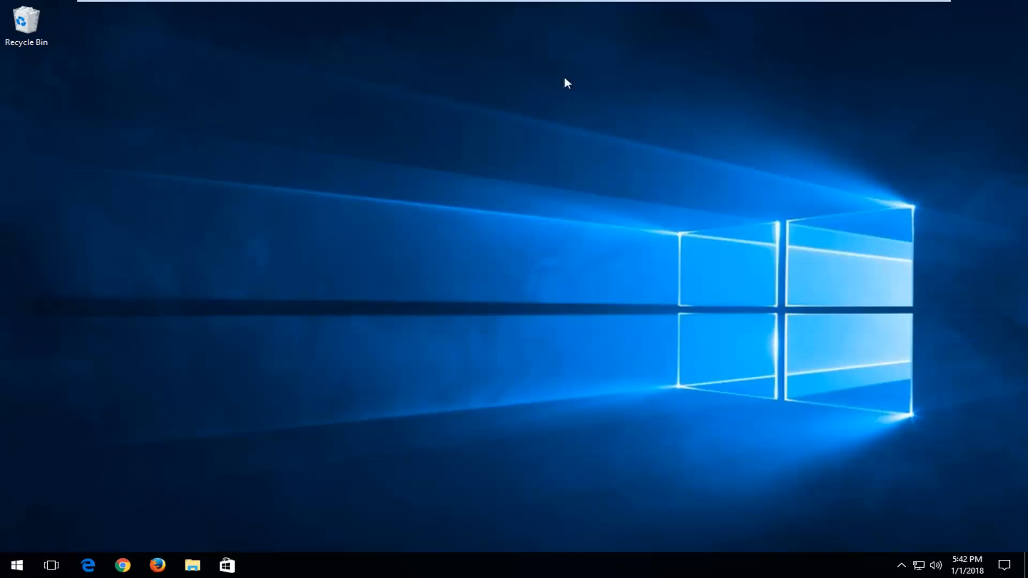
# Run regedit as administrator from Start search and approve the UAC prompt.
pyautogui.click(16, 565)
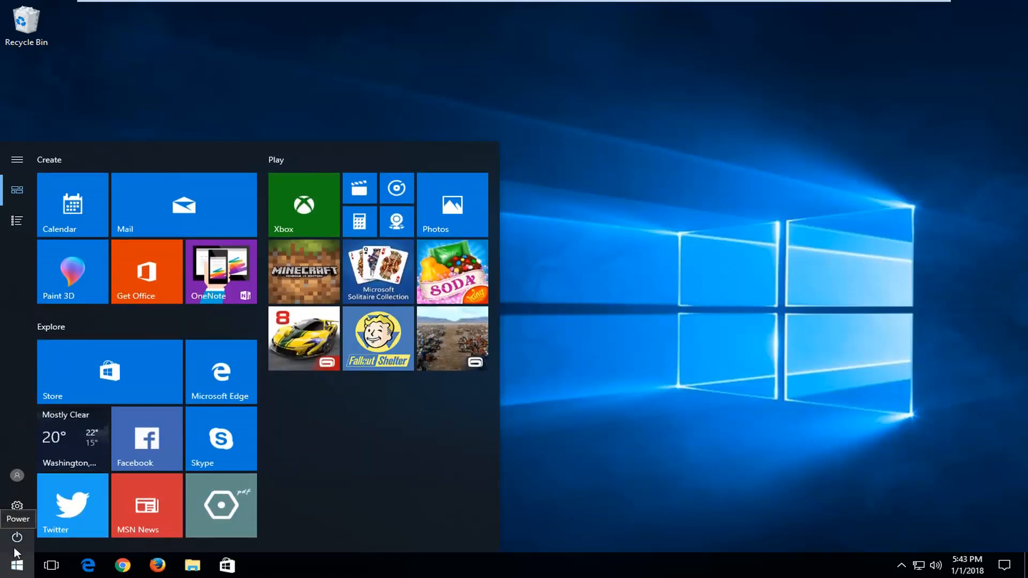
pyautogui.write('regedi')
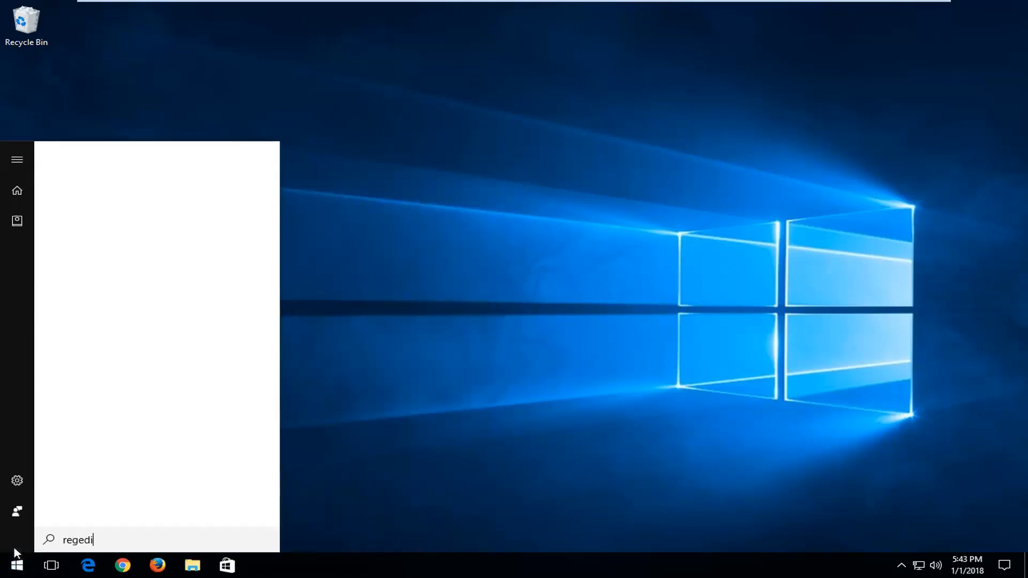
pyautogui.write('t')
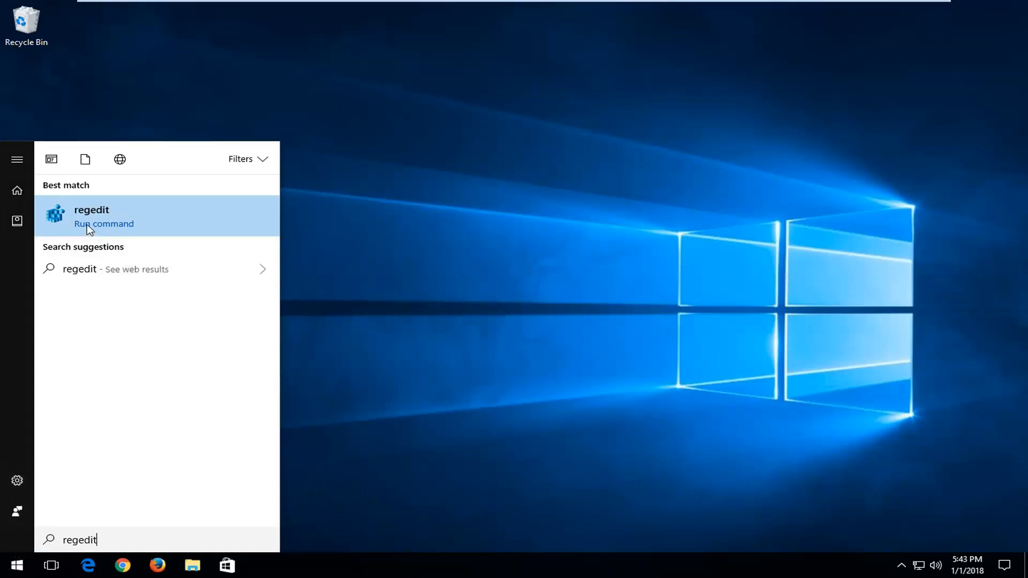
pyautogui.click(141, 222)
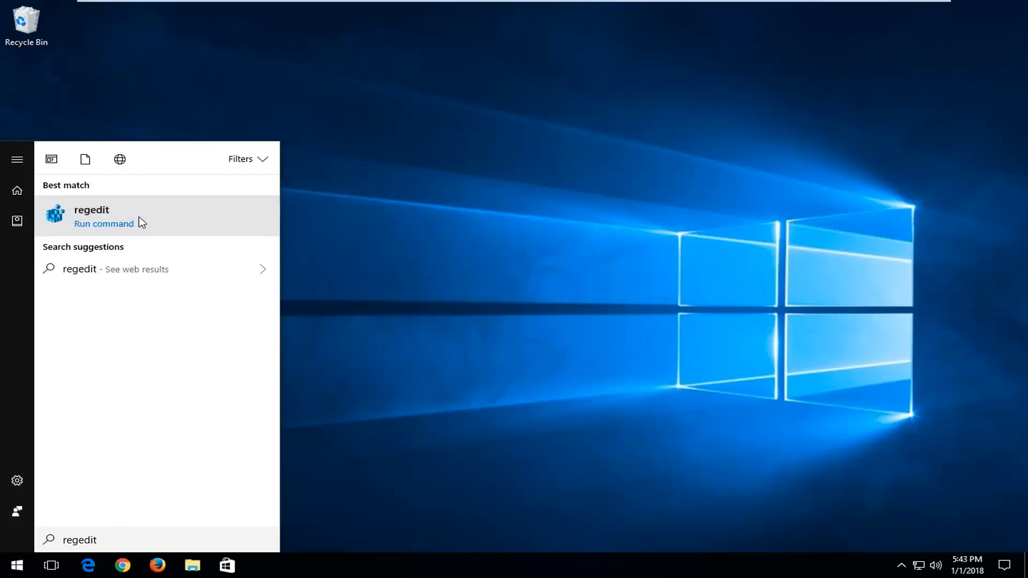
pyautogui.rightClick(140, 222)
pyautogui.click(145, 229)
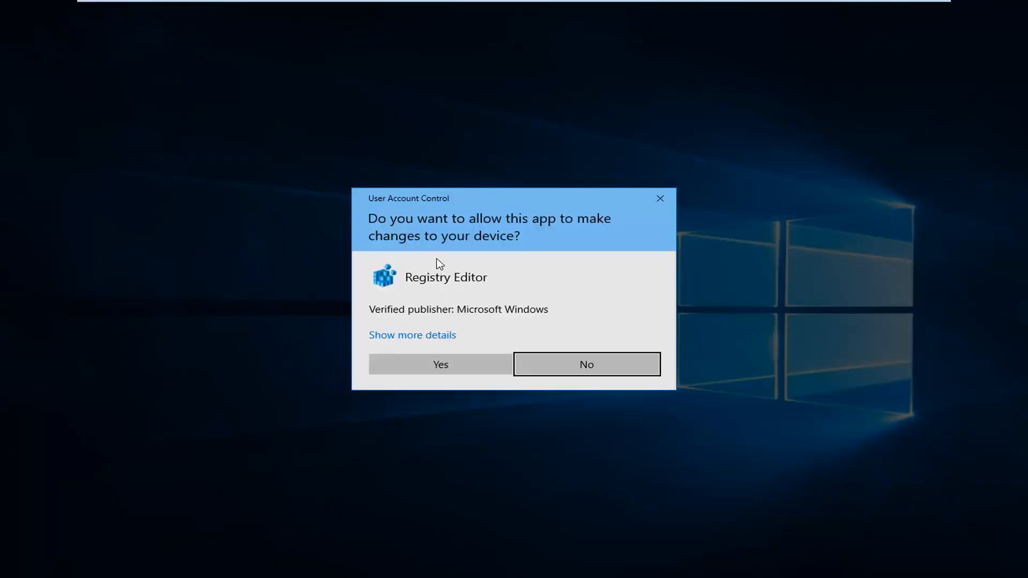
pyautogui.click(440, 364)
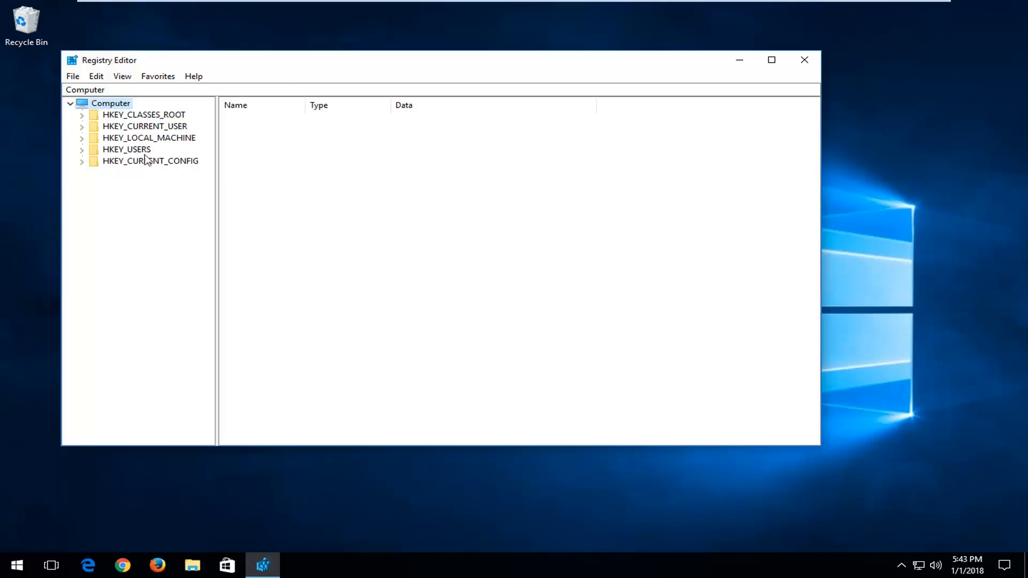
# Expand HKEY_CURRENT_USER\Software\Microsoft\Windows\CurrentVersion in the key tree.
pyautogui.click(141, 139)
pyautogui.click(138, 127)
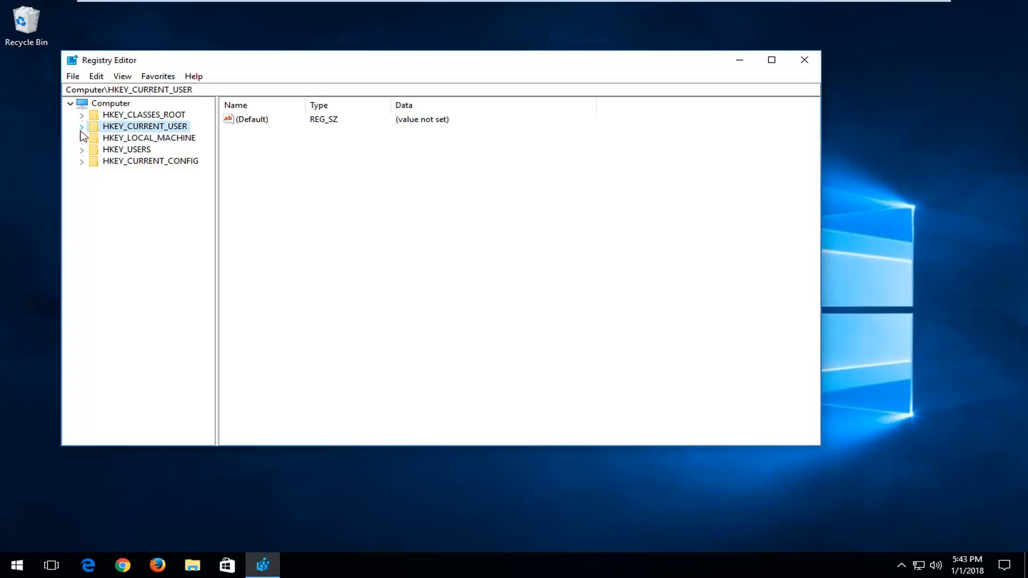
pyautogui.click(82, 126)
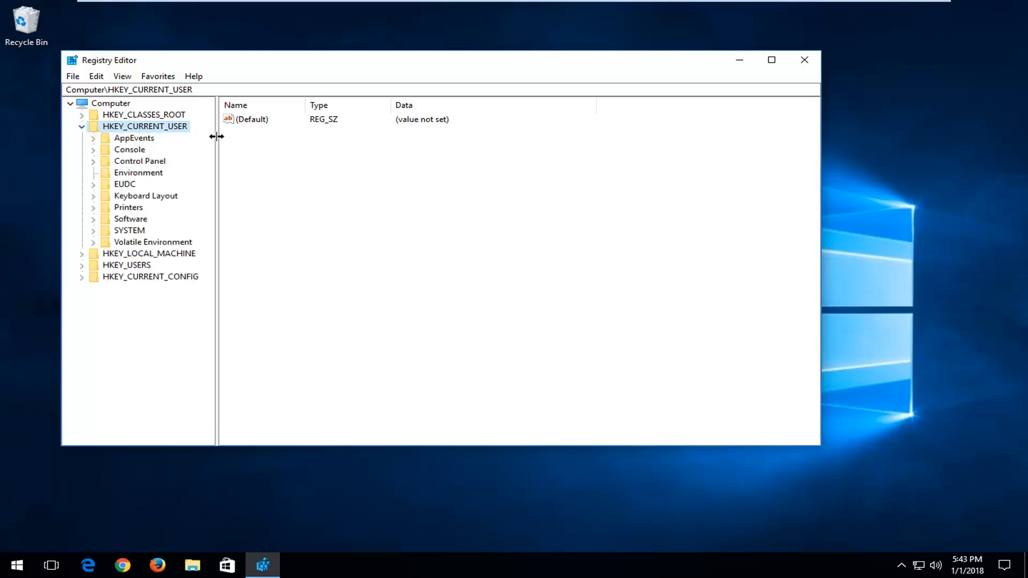
pyautogui.moveTo(216, 135); pyautogui.dragTo(263, 137)
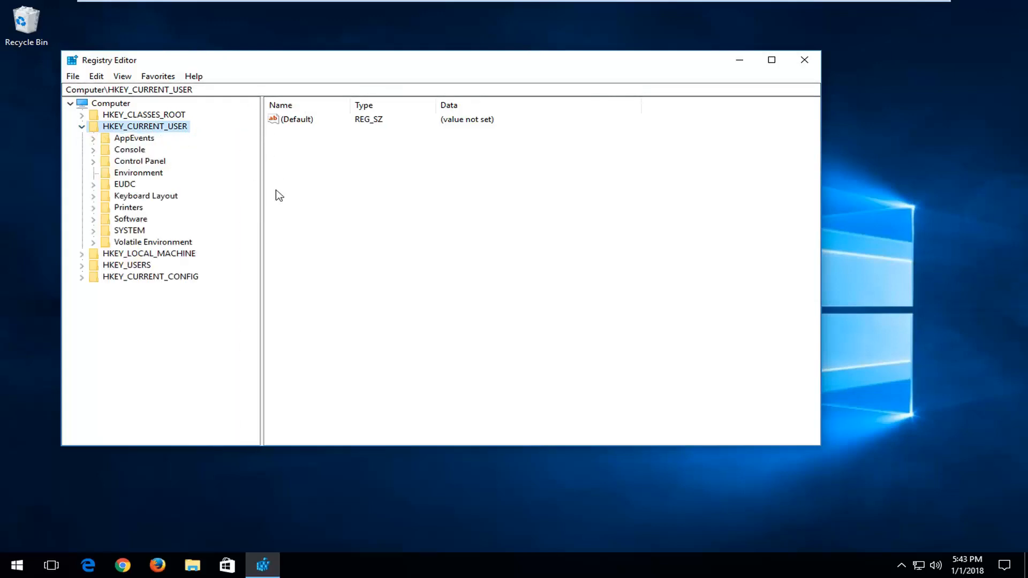
pyautogui.click(93, 218)
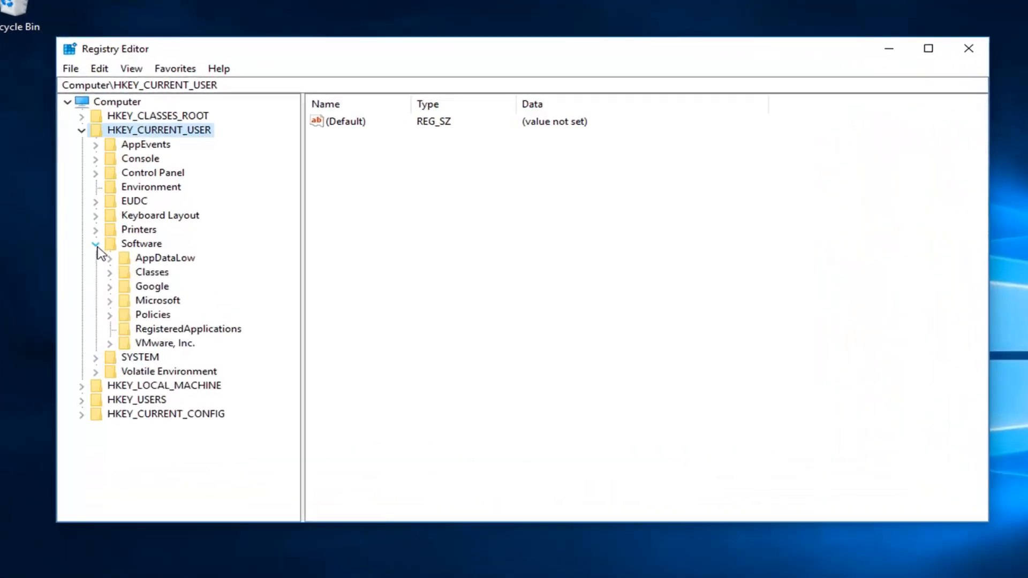
pyautogui.doubleClick(129, 300)
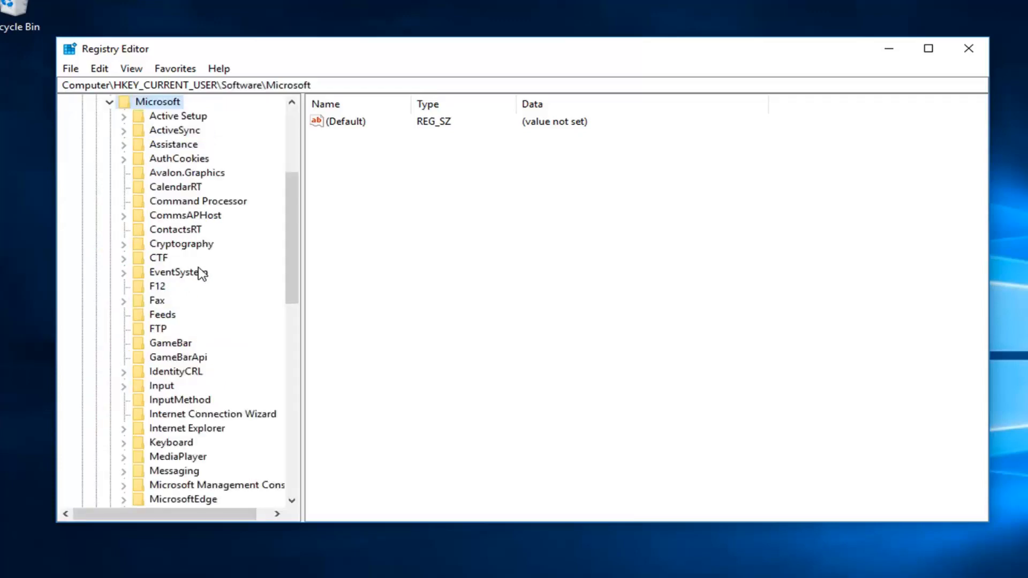
pyautogui.scroll(-5, 202, 273)
pyautogui.scroll(-5, 201, 273)
pyautogui.scroll(-5, 201, 289)
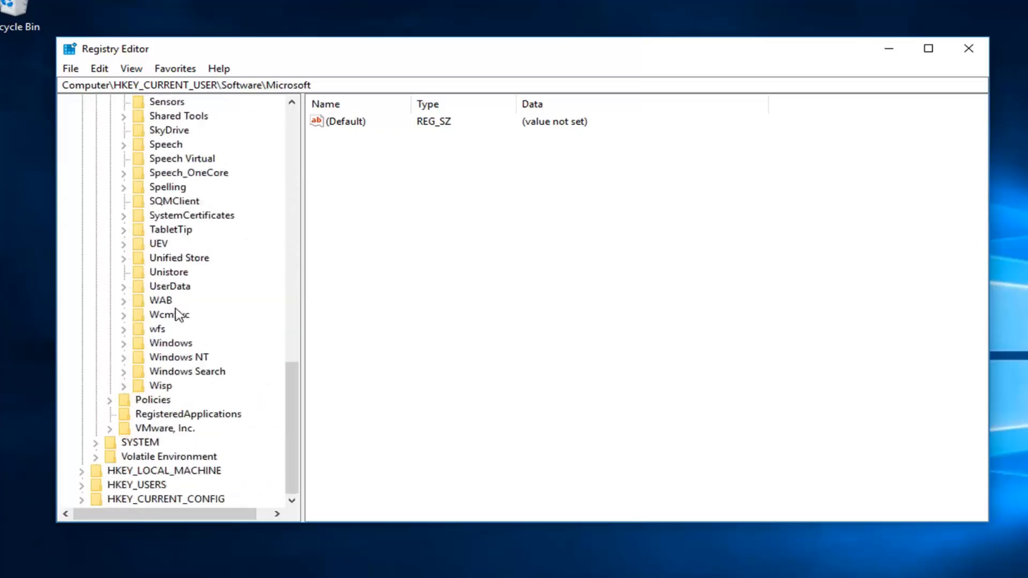
pyautogui.click(168, 343)
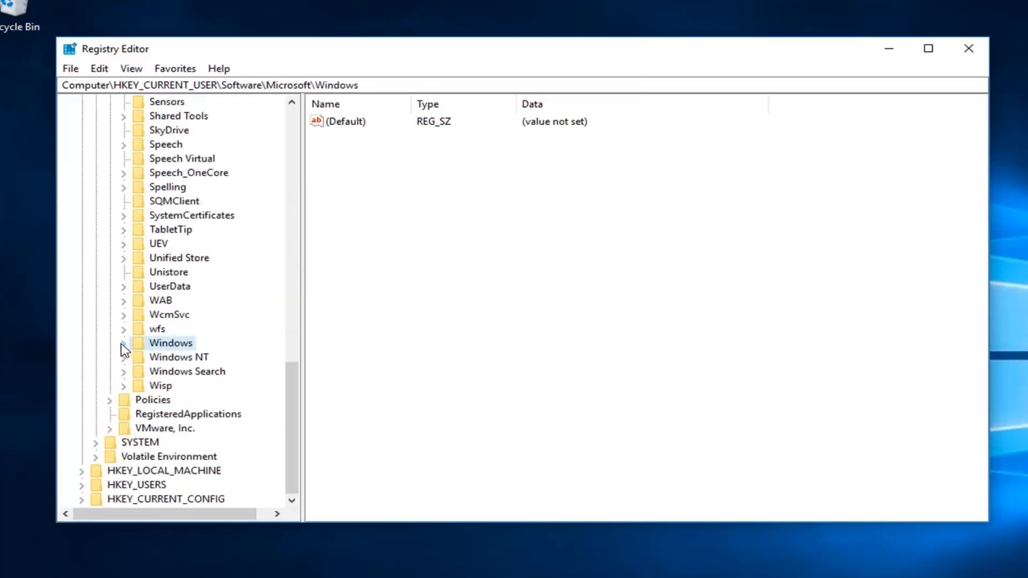
pyautogui.click(123, 343)
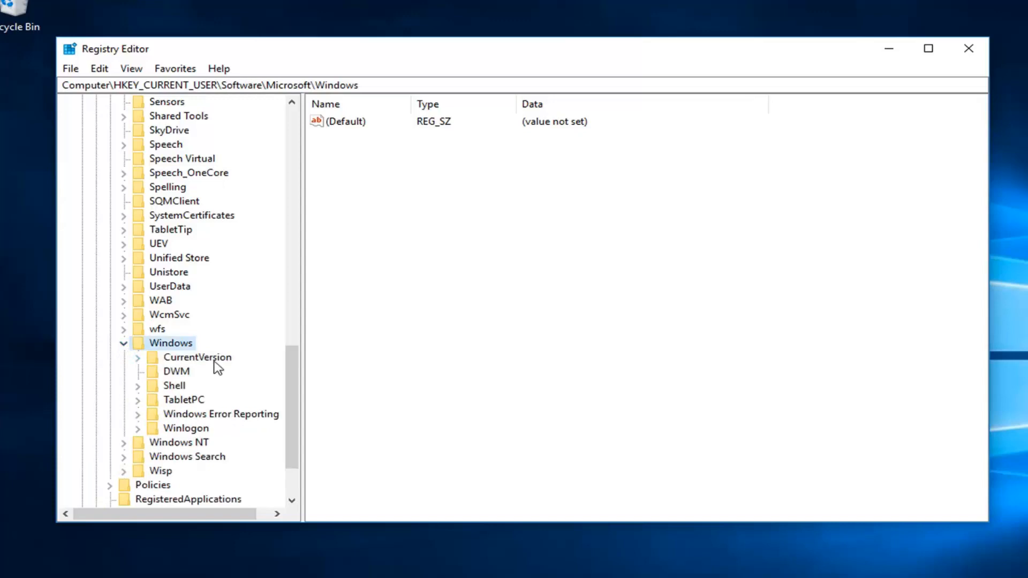
pyautogui.click(214, 359)
pyautogui.click(139, 358)
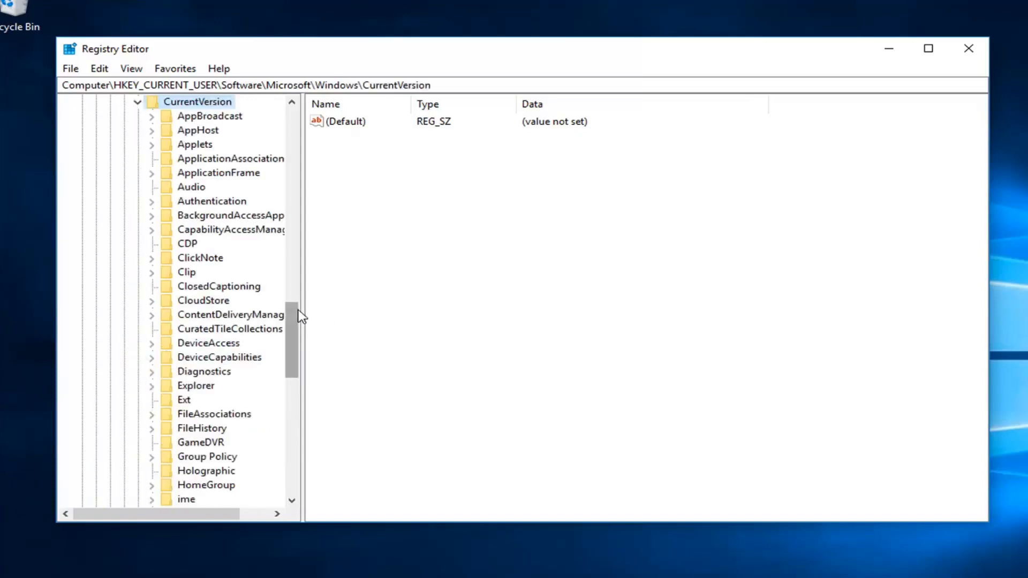
# Expand CloudStore\Store\Cache so the DefaultAccount key appears.
pyautogui.moveTo(301, 315); pyautogui.dragTo(392, 297)
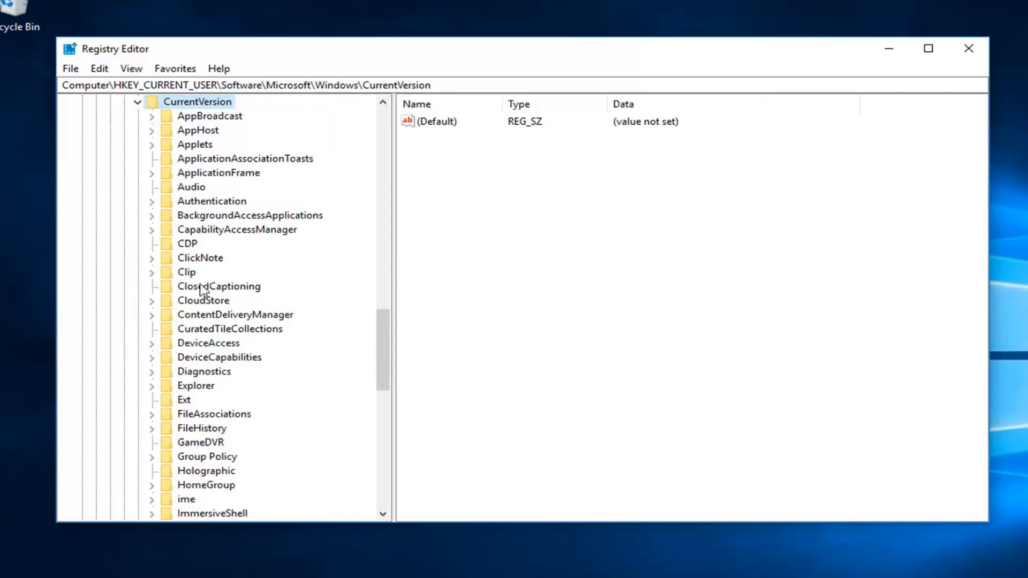
pyautogui.click(198, 302)
pyautogui.click(152, 301)
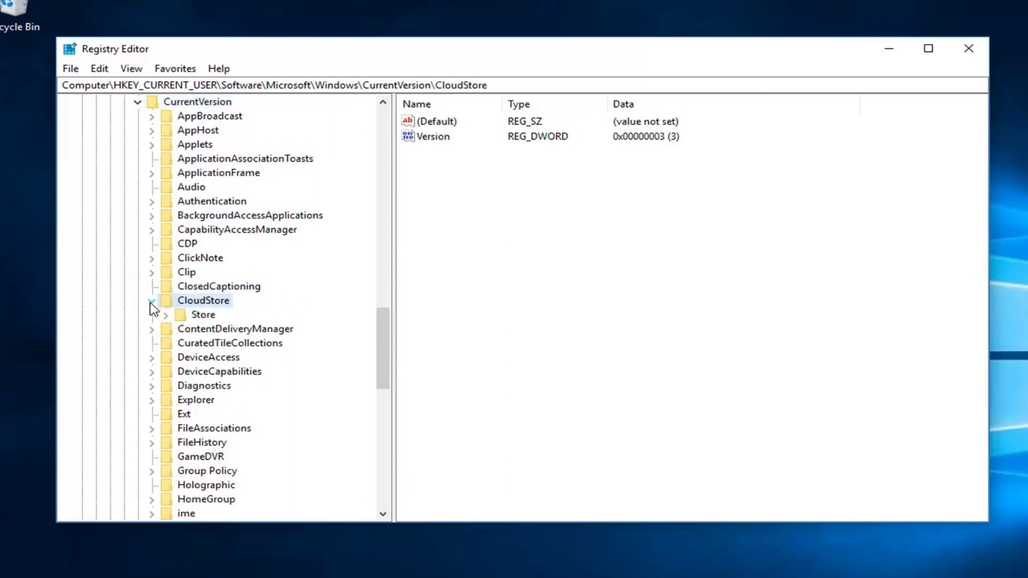
pyautogui.click(203, 314)
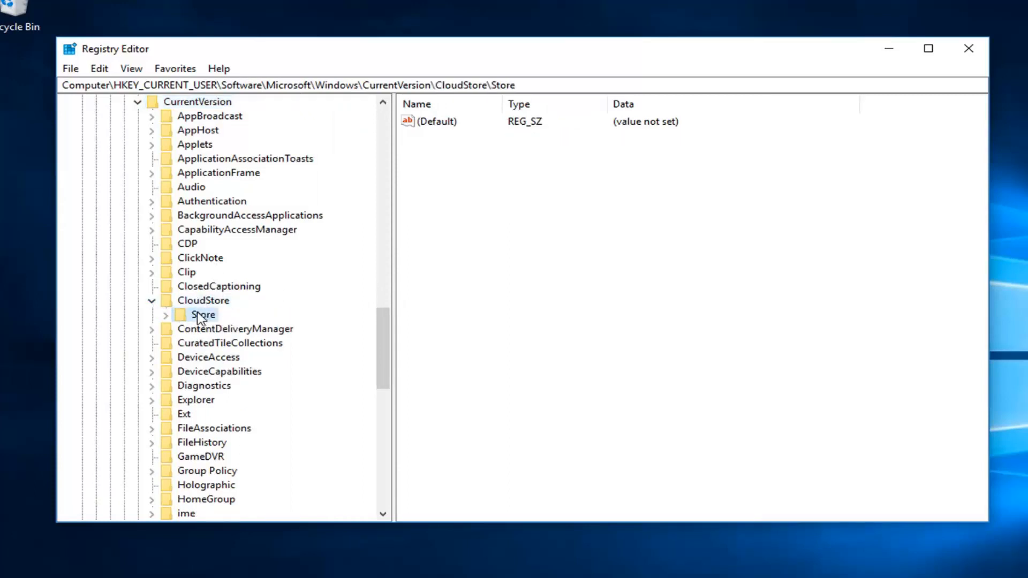
pyautogui.click(166, 315)
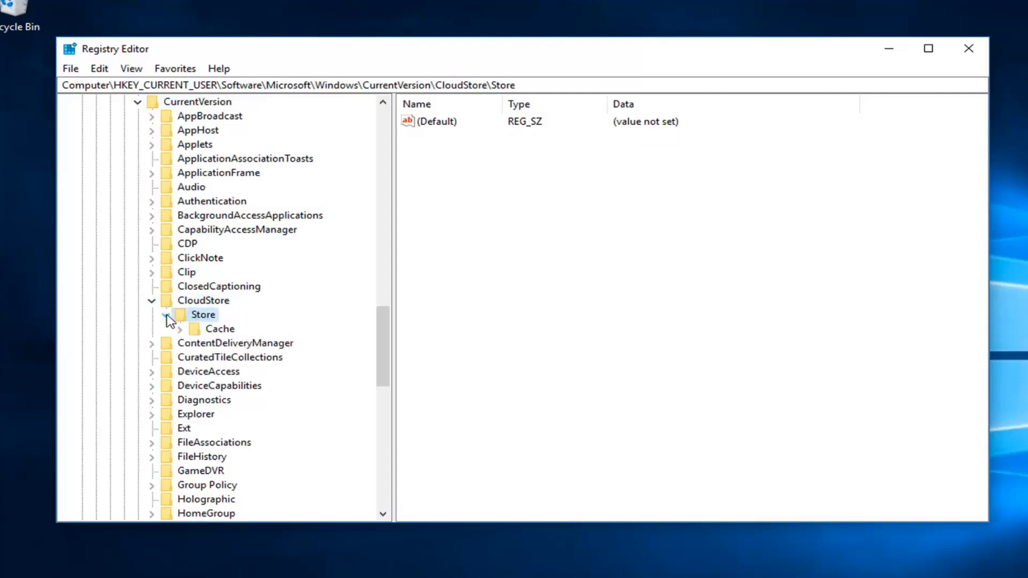
pyautogui.click(207, 332)
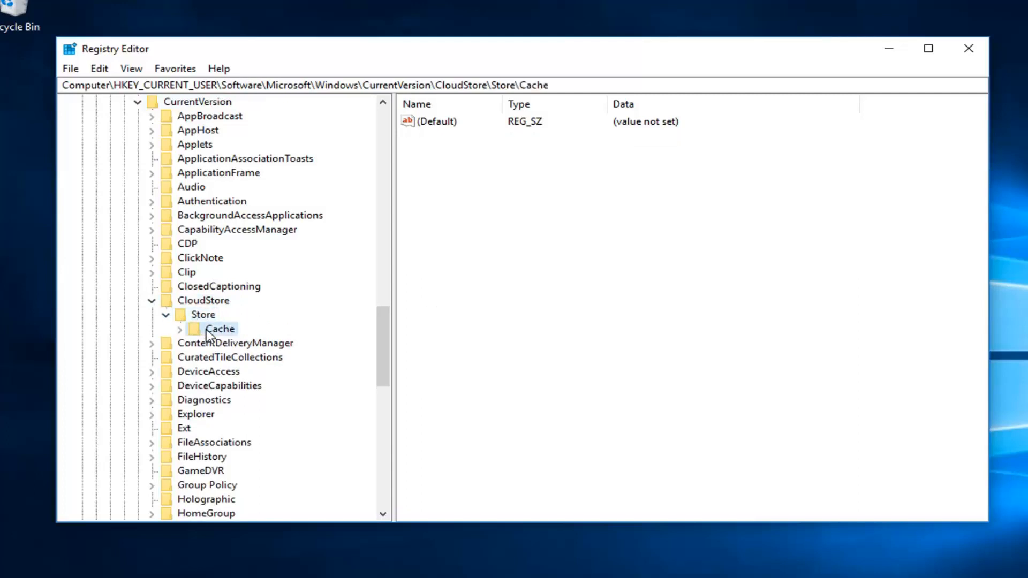
pyautogui.click(180, 330)
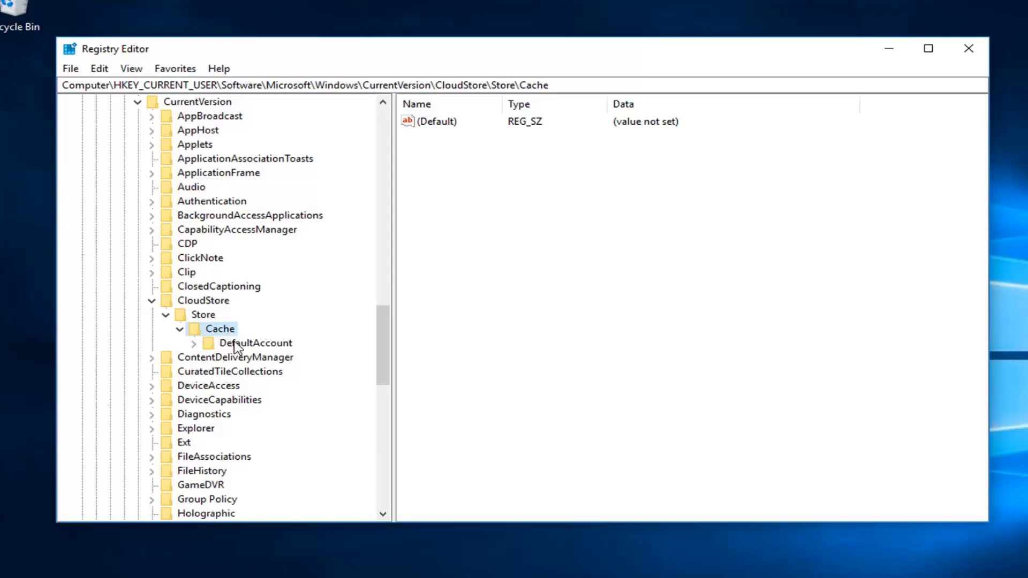
# Expand DefaultAccount and delete the $$windows.data.bluelightreduction state key.
pyautogui.click(237, 344)
pyautogui.click(194, 344)
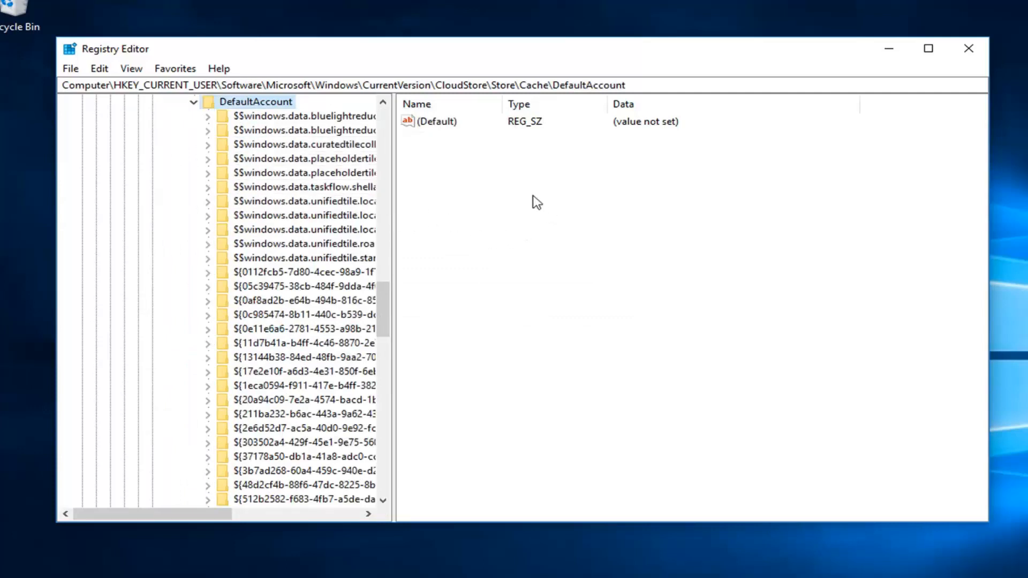
pyautogui.moveTo(393, 162); pyautogui.dragTo(635, 151)
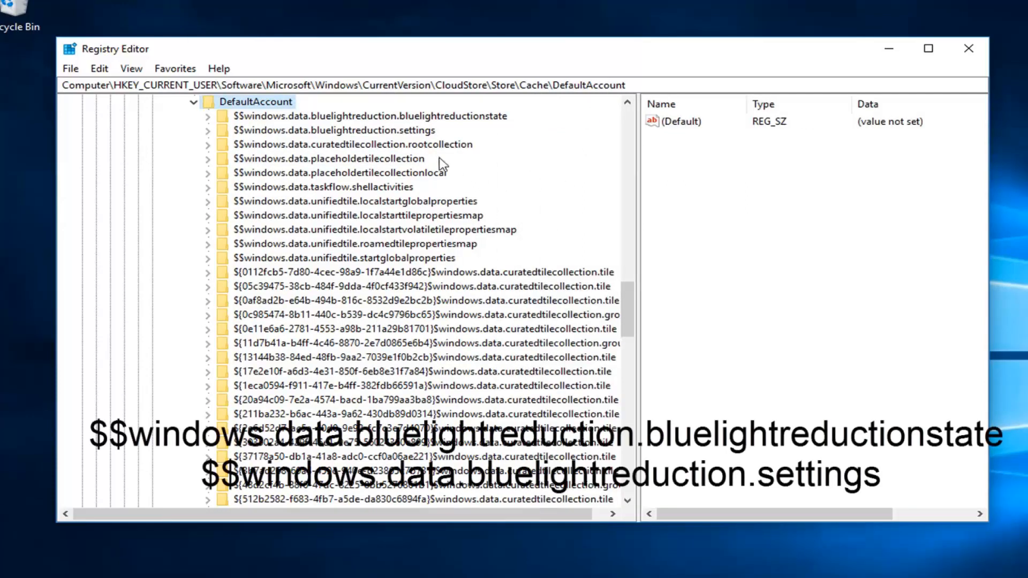
pyautogui.click(377, 118)
pyautogui.rightClick(326, 119)
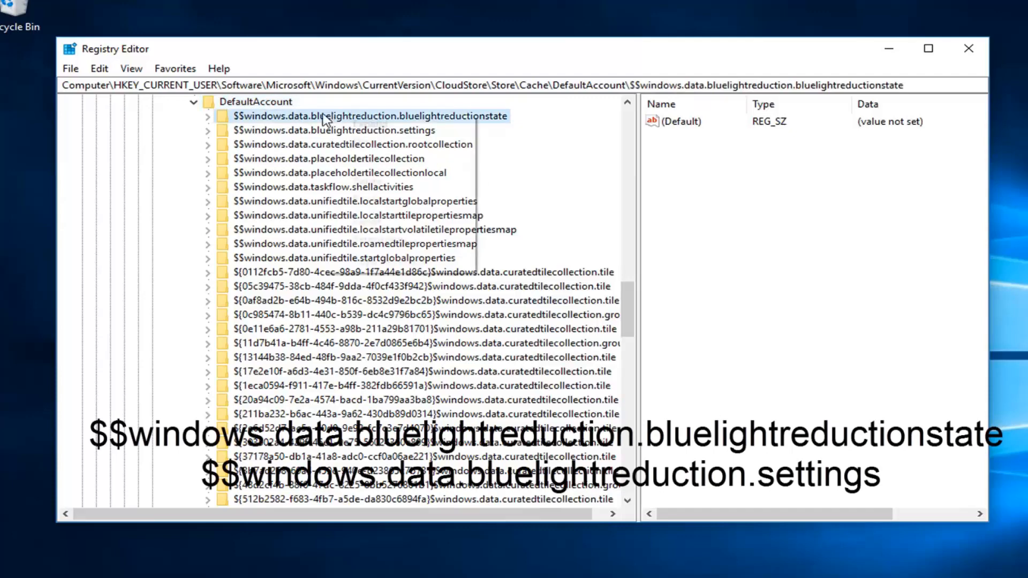
pyautogui.click(350, 179)
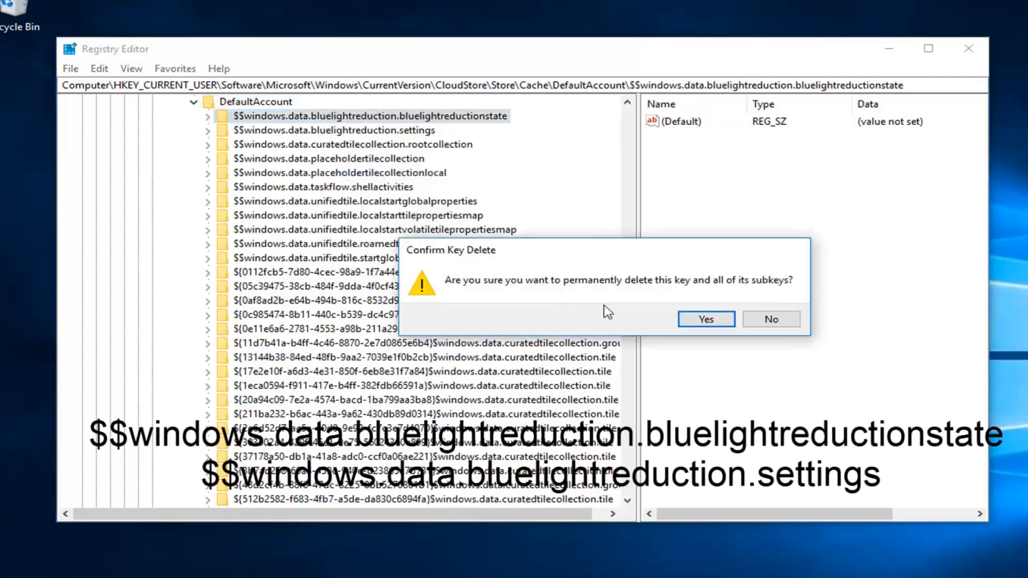
pyautogui.click(705, 319)
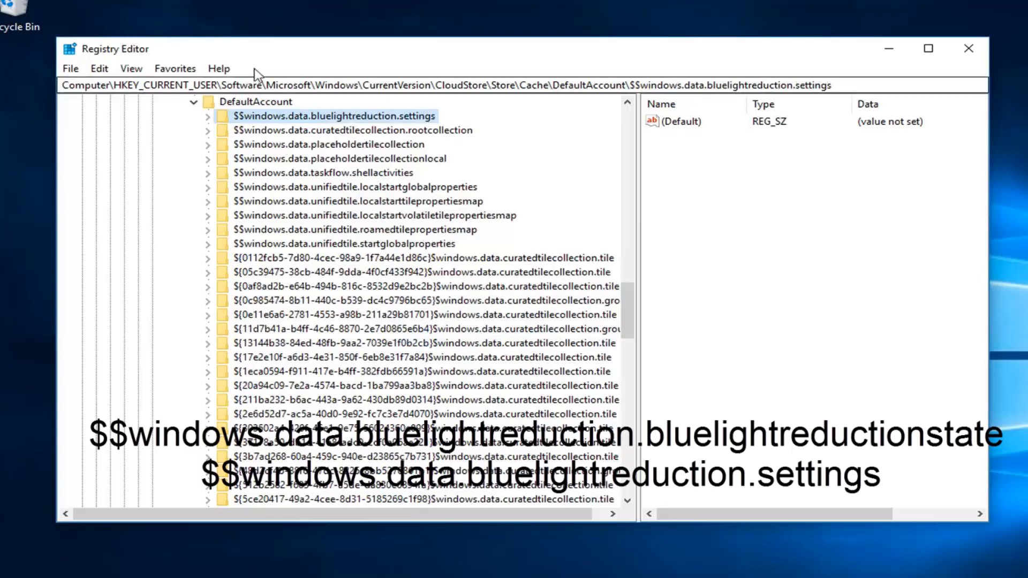
pyautogui.scroll(1, 306, 124)
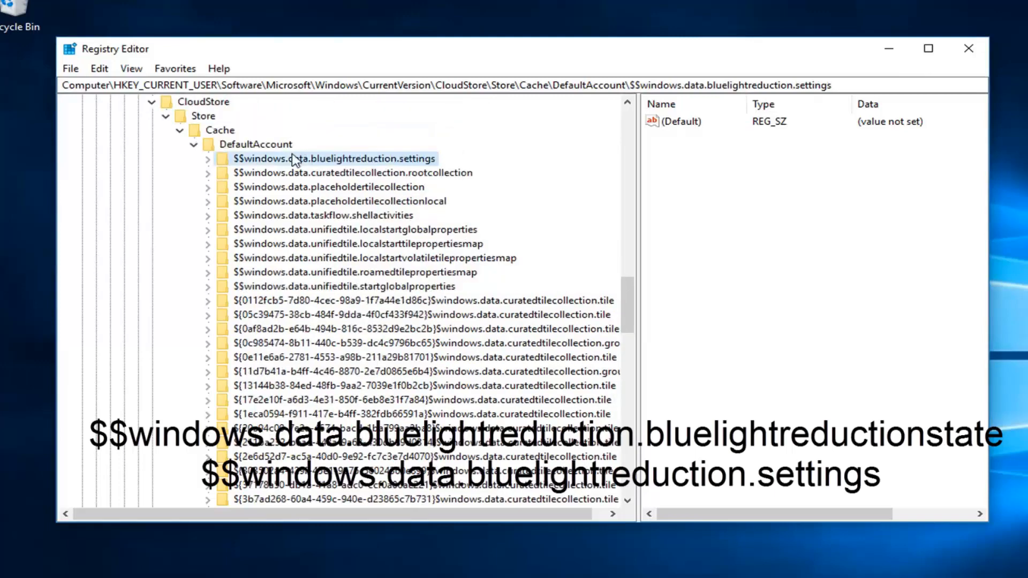
# Delete the $$windows.data.bluelightreduction.settings key and close Registry Editor.
pyautogui.rightClick(268, 163)
pyautogui.click(318, 235)
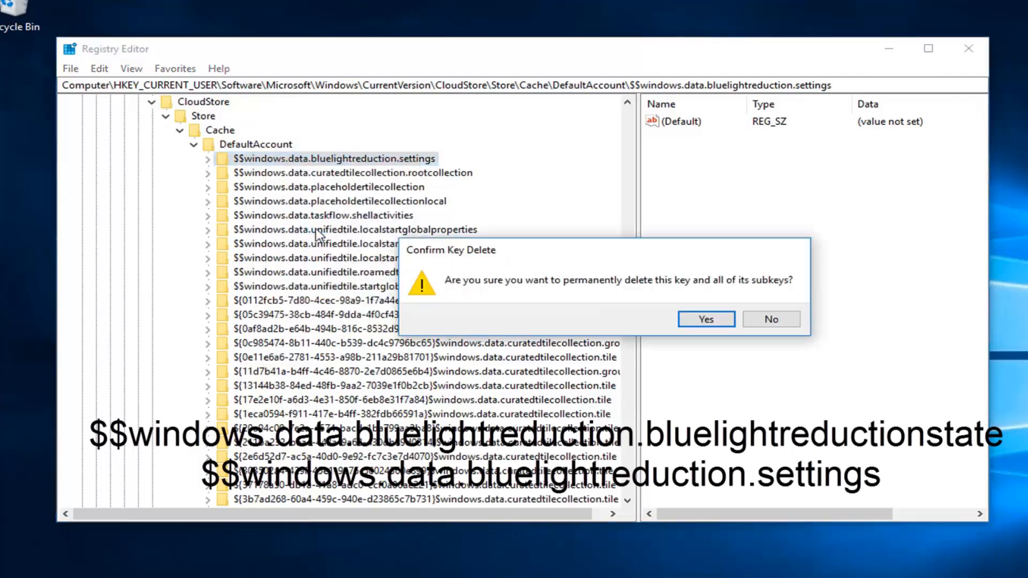
pyautogui.click(706, 319)
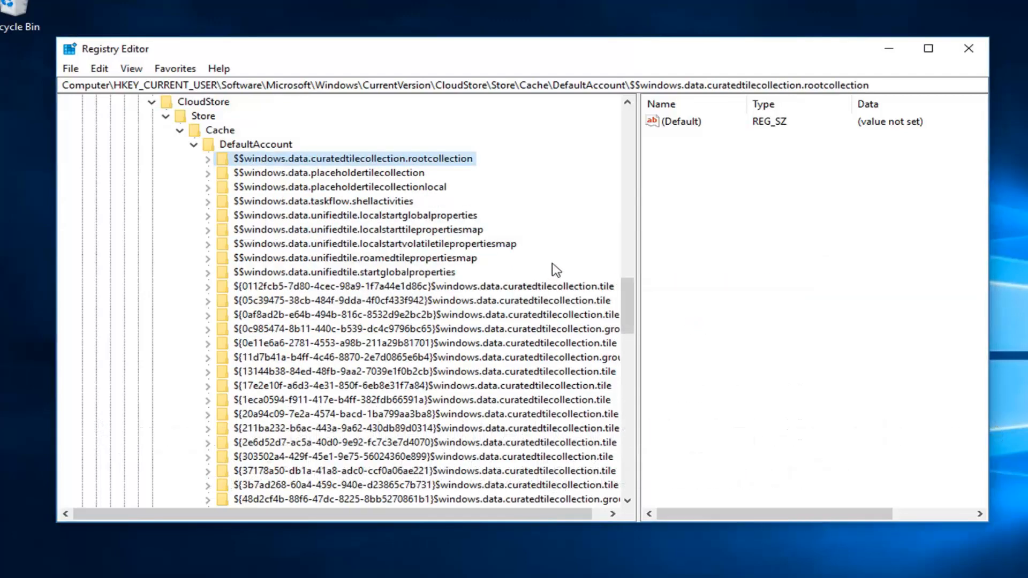
pyautogui.click(969, 48)
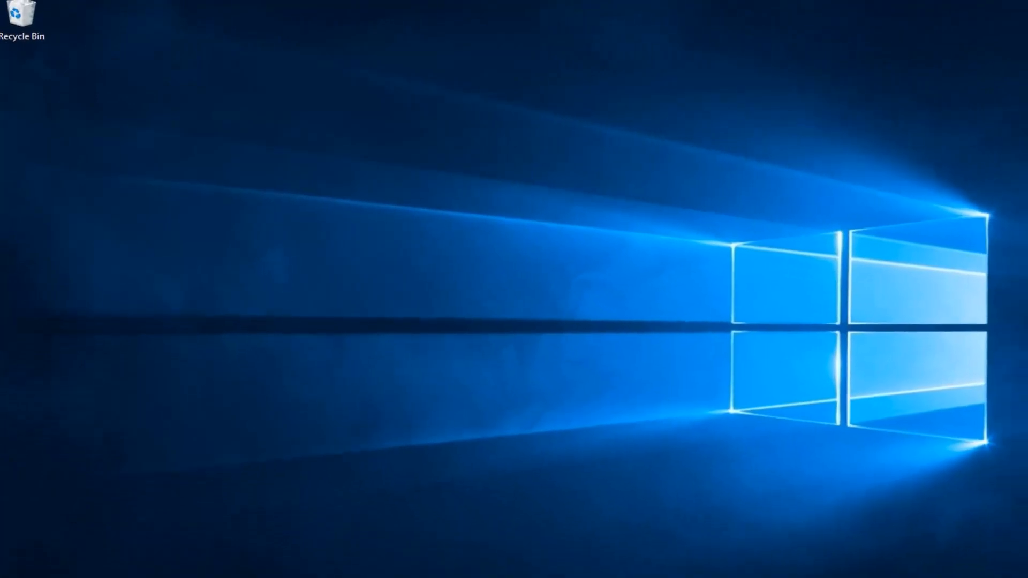
# Restart the computer from the Start menu power options.
pyautogui.click(16, 570)
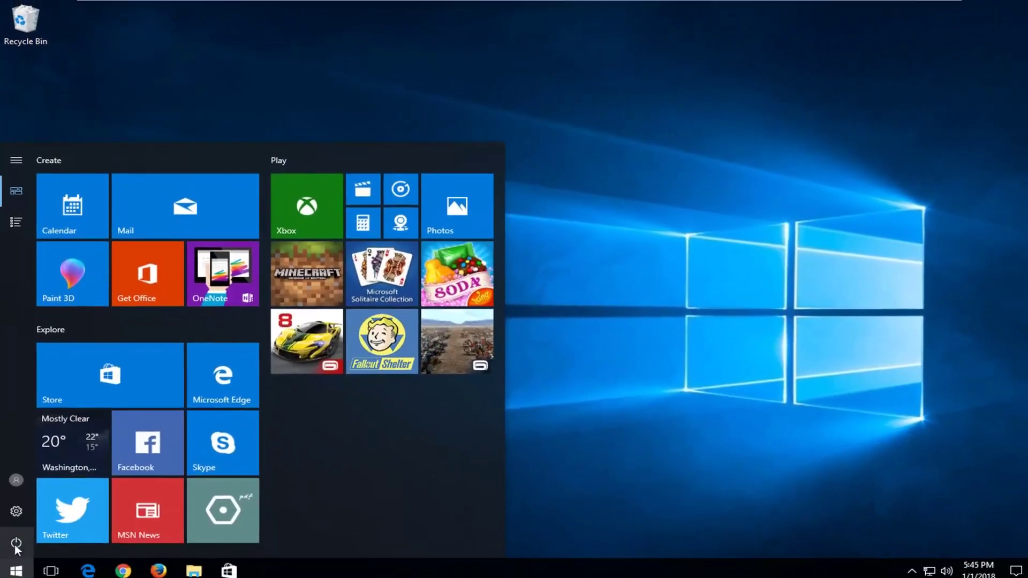
pyautogui.click(16, 546)
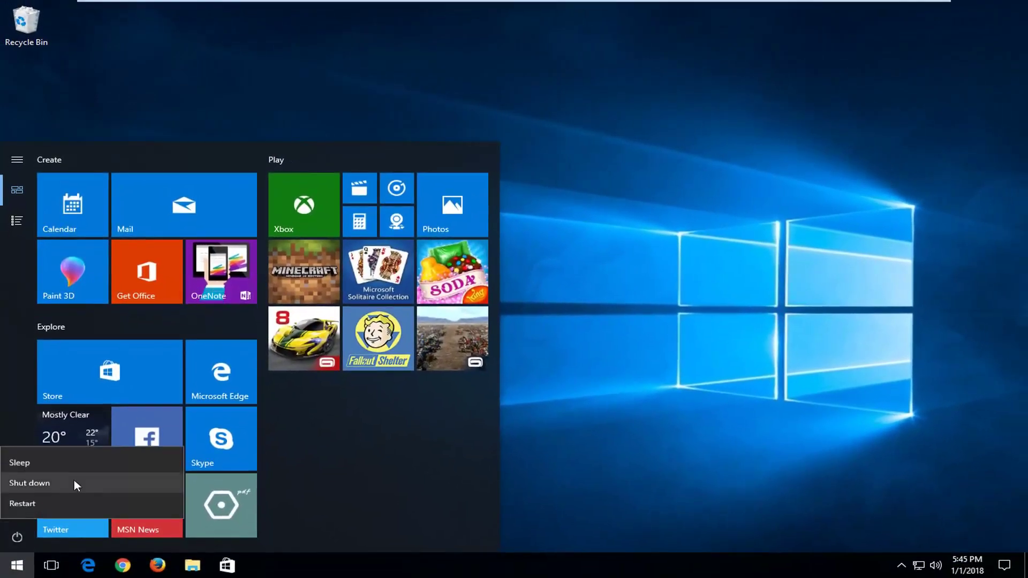
pyautogui.click(41, 504)
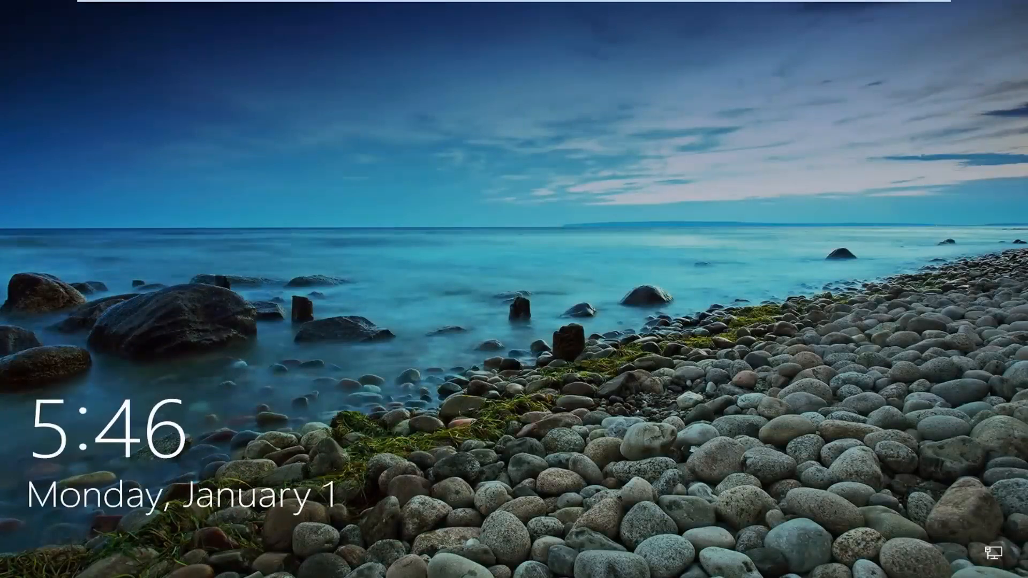
# Dismiss the lock screen and sign in with the account password.
pyautogui.press('space')
pyautogui.write('a')
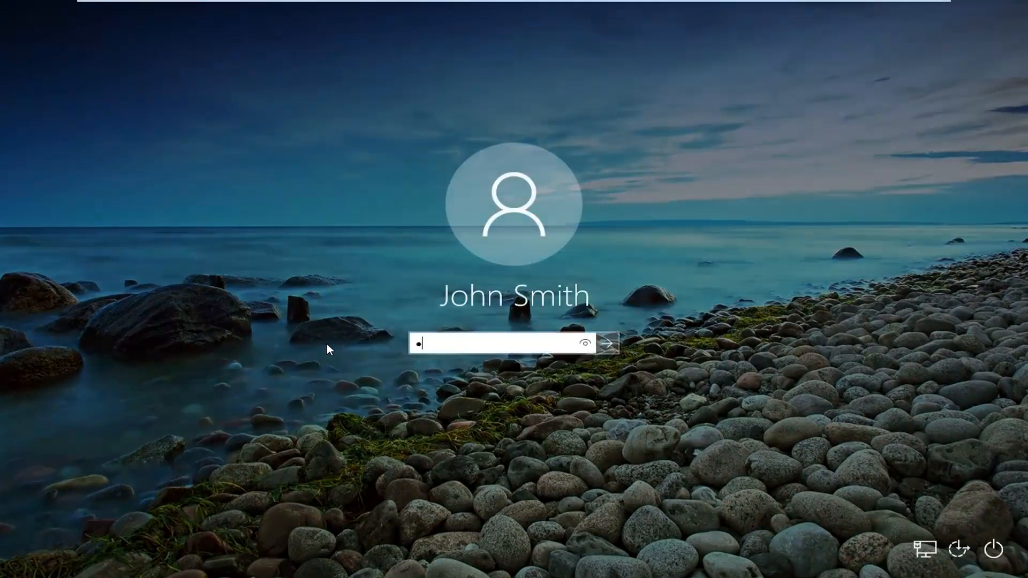
pyautogui.write('ssword')
pyautogui.press('Return')
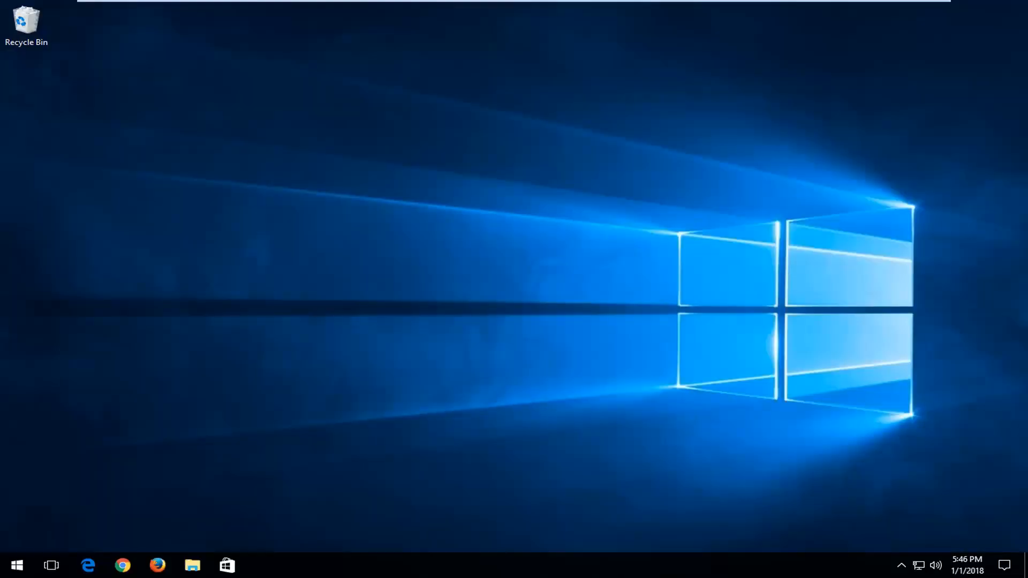